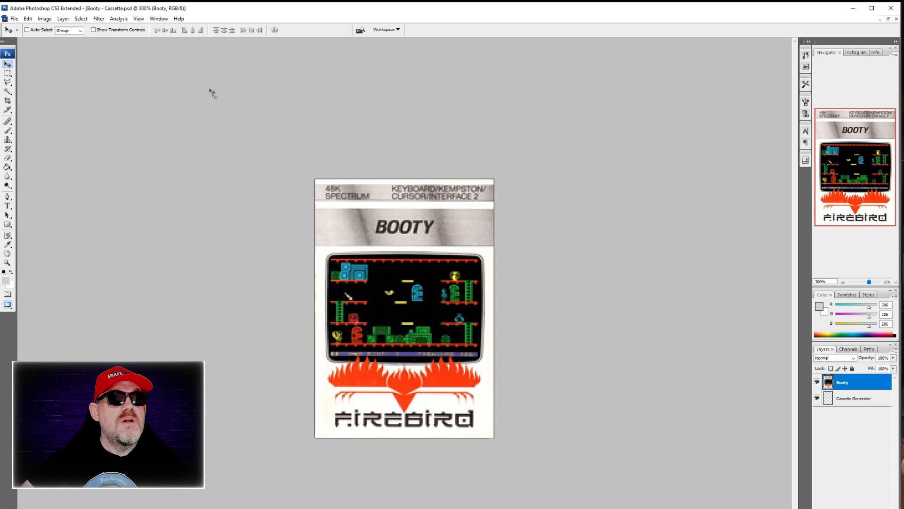
Switch to the Firebird - Booty.psd document from the Window menu's document list.
click(163, 21)
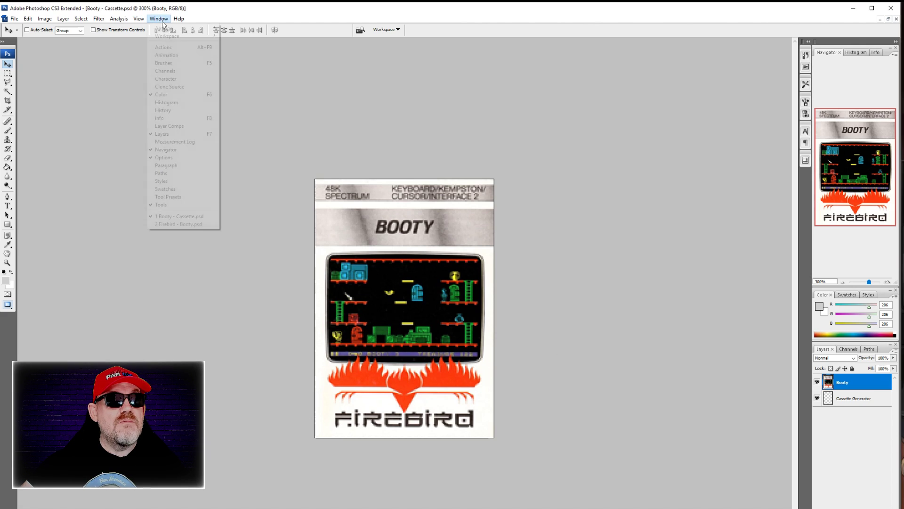
click(179, 224)
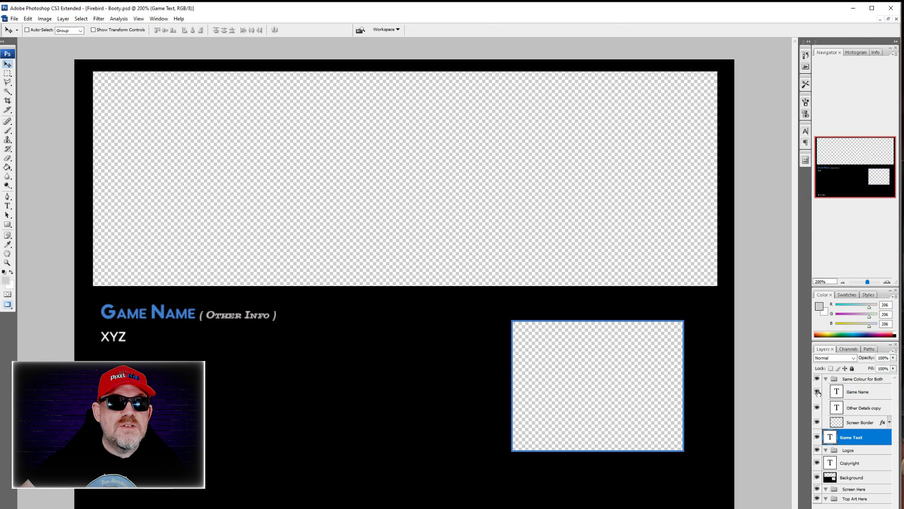
Retype the Game Name title as 'Booty' and select it to recolour.
click(753, 147)
click(753, 147)
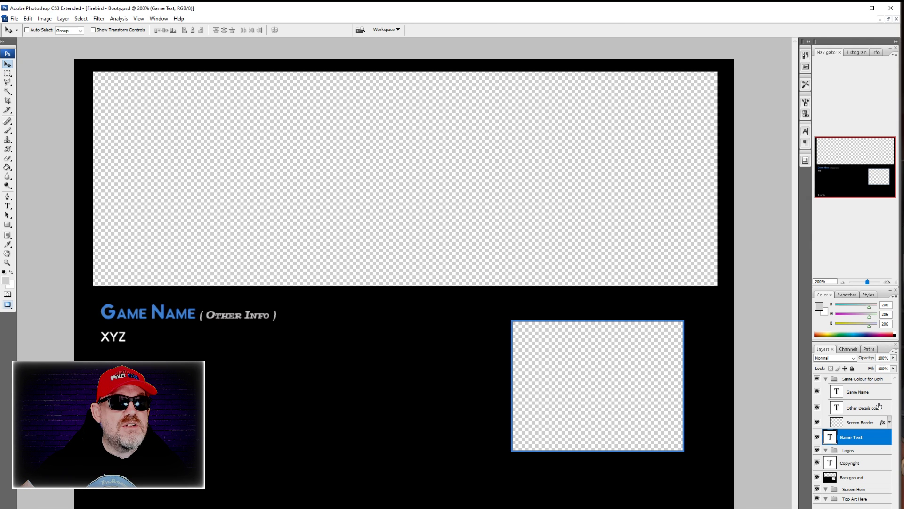
double_click(838, 391)
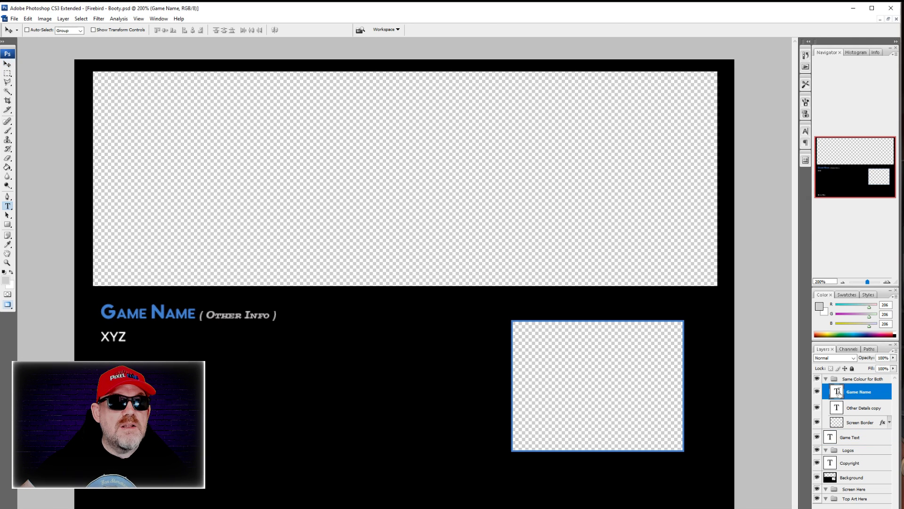
text(Booty)
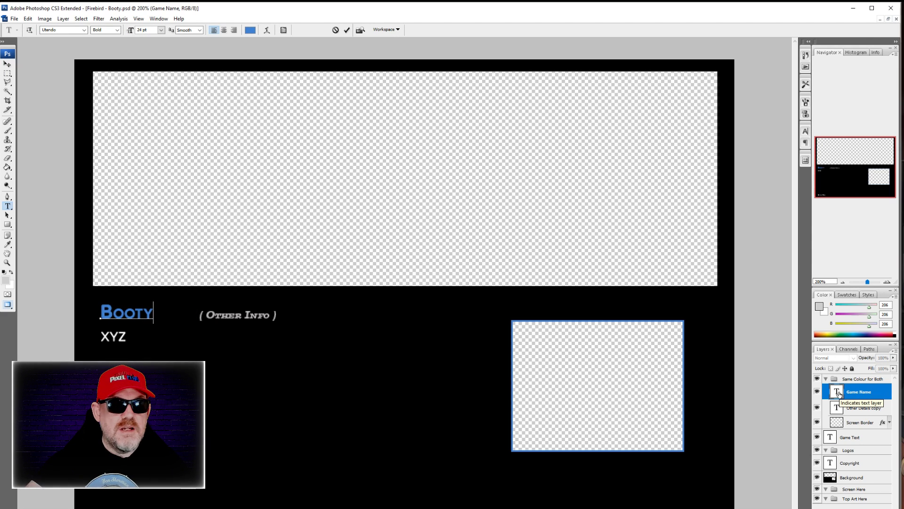
key(ctrl+a)
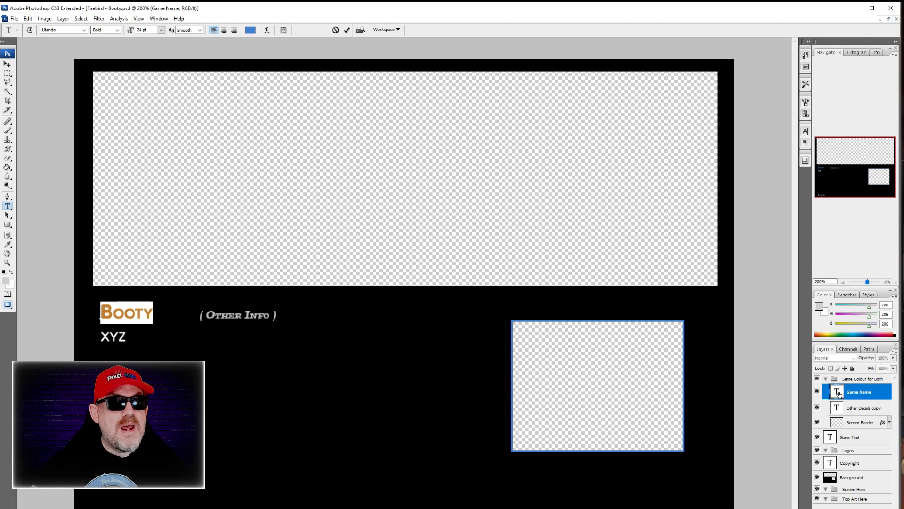
click(250, 31)
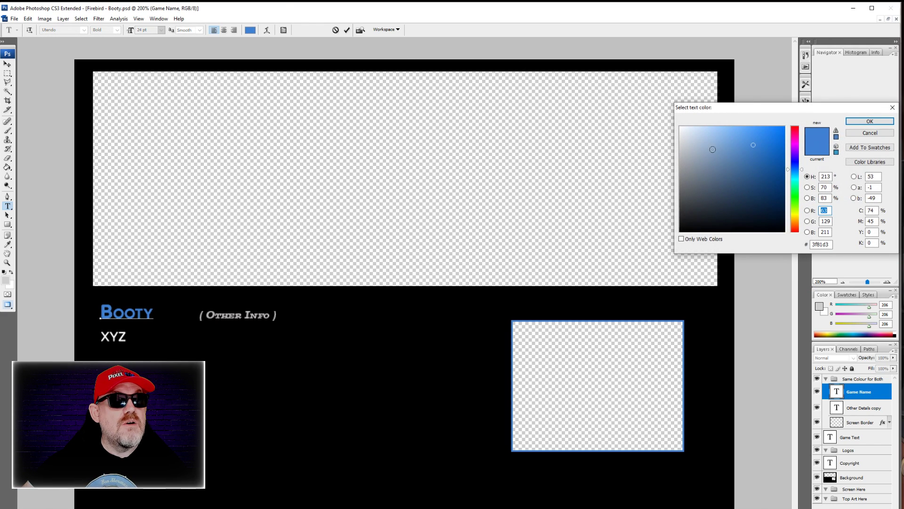
Colour the Booty title bright cyan (00fffc) and commit the text edit.
drag(739, 112, 538, 143)
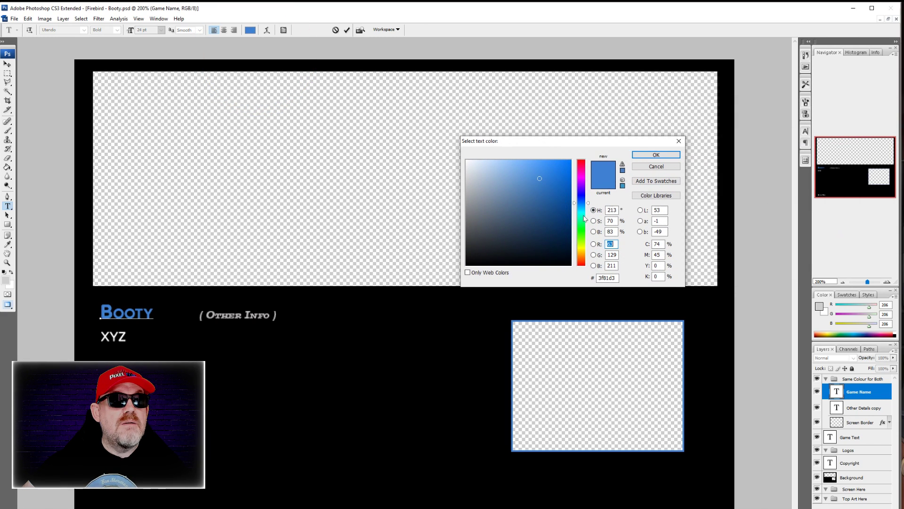
drag(525, 200, 502, 199)
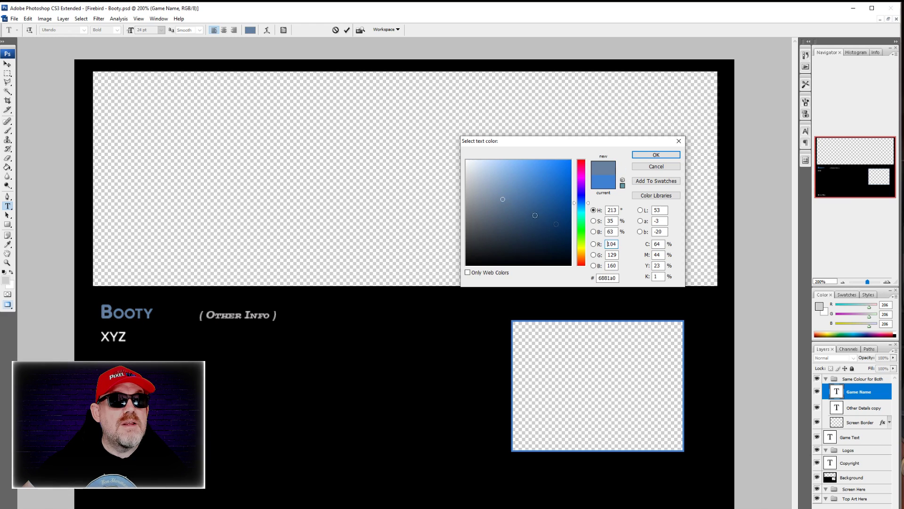
click(579, 214)
drag(562, 183, 587, 155)
click(656, 155)
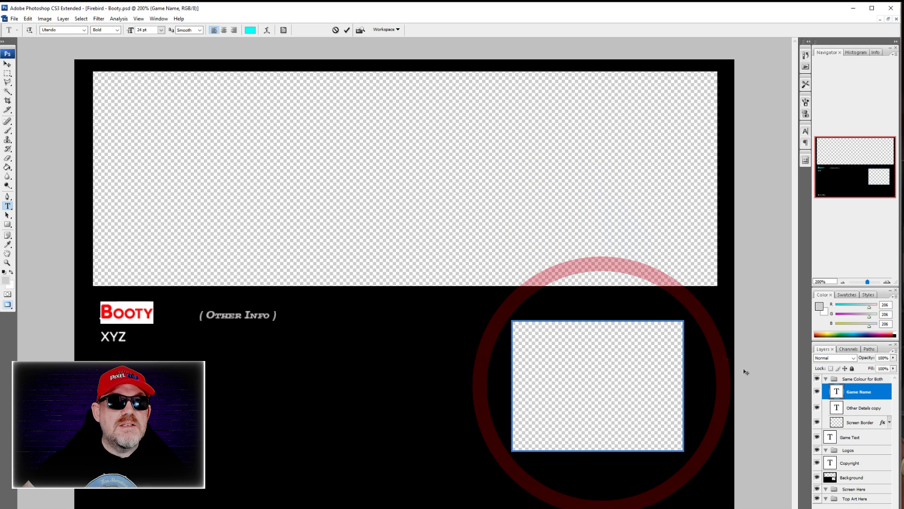
key(ctrl+Return)
key(v)
click(836, 422)
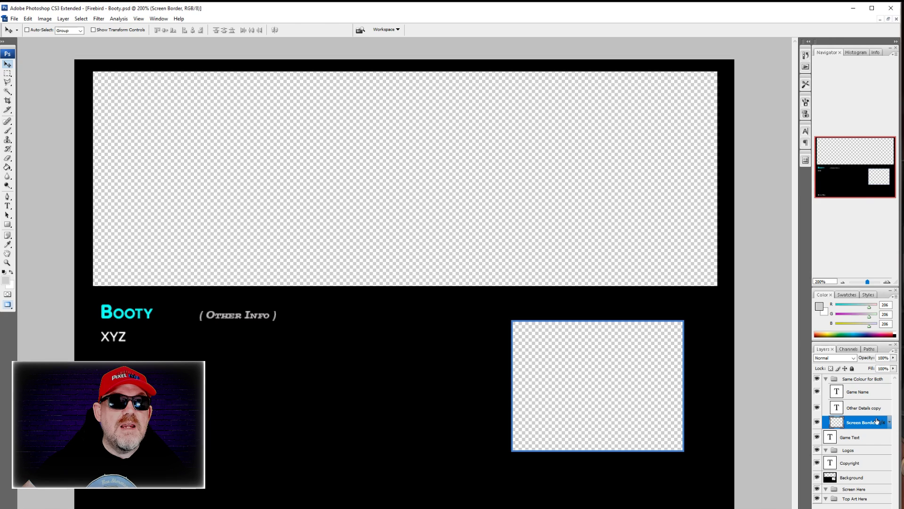
Give the Screen Border layer a Color Overlay eyedropped from the cyan Booty title.
key(alt+bracketright)
key(alt+bracketright)
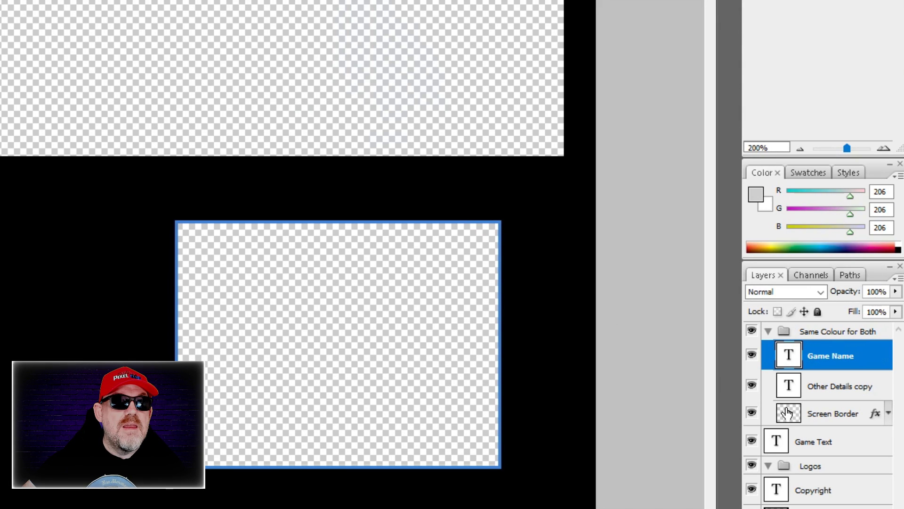
double_click(787, 413)
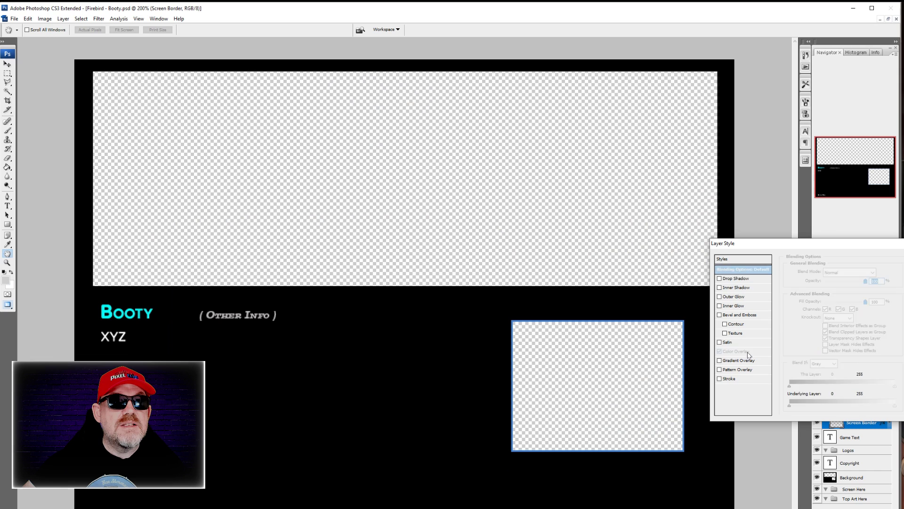
click(748, 354)
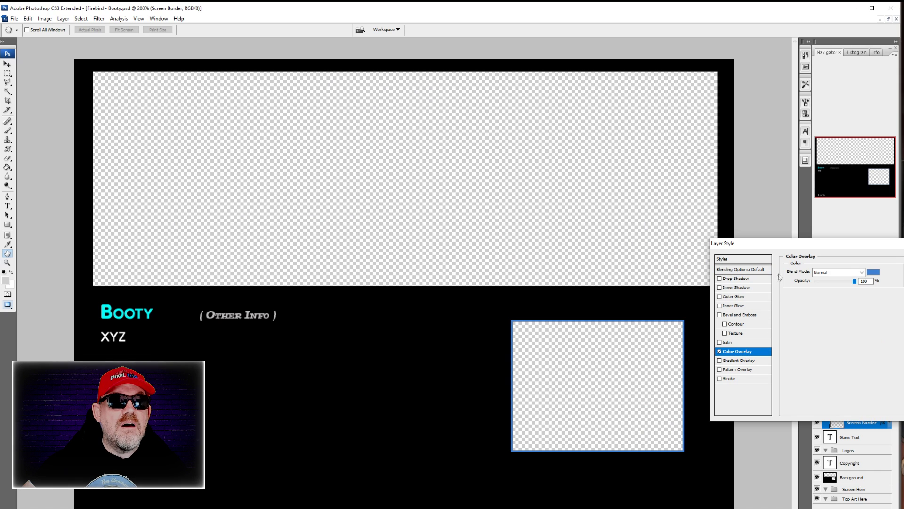
drag(778, 244, 627, 150)
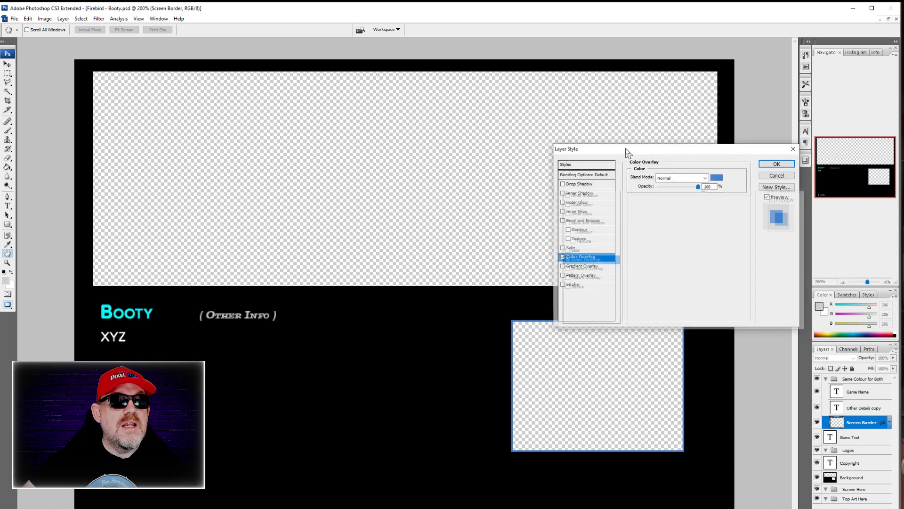
click(717, 179)
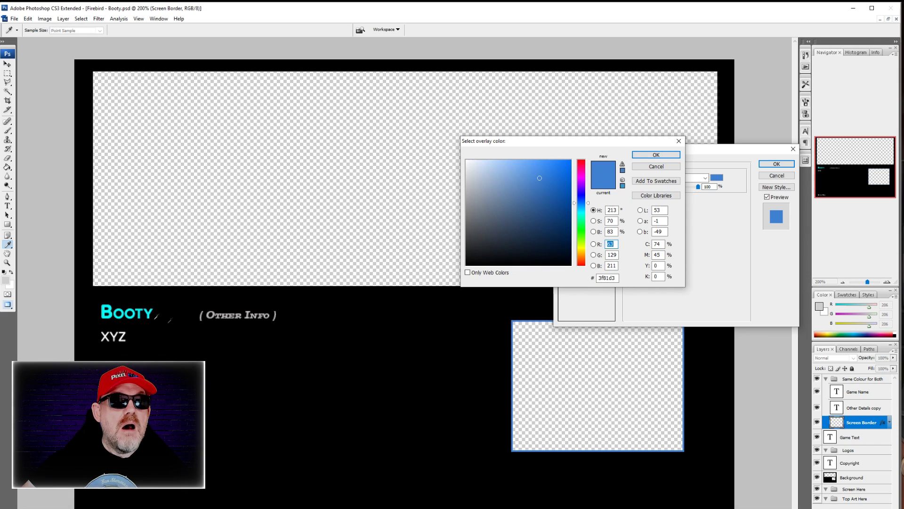
click(113, 307)
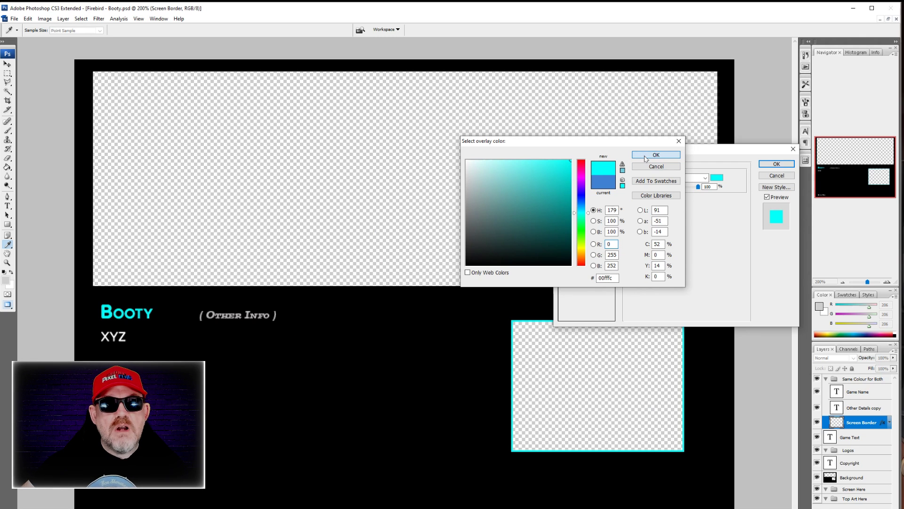
click(646, 156)
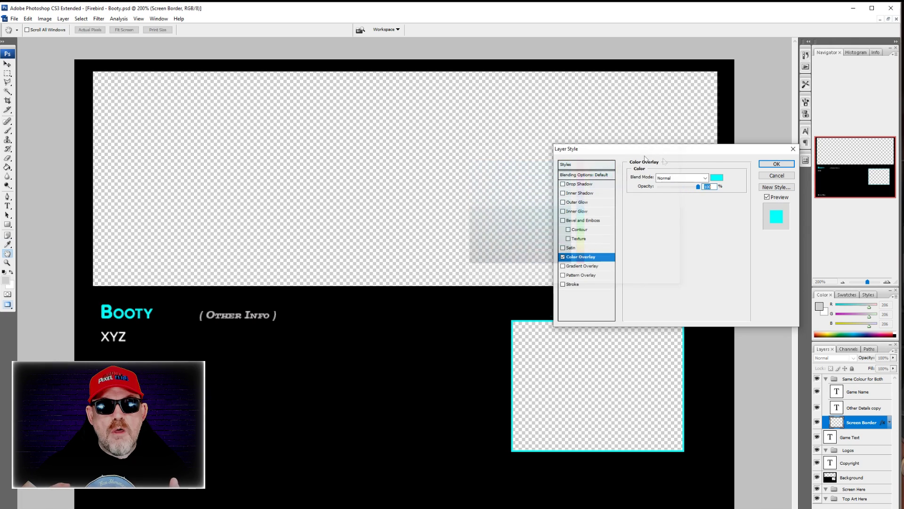
click(780, 164)
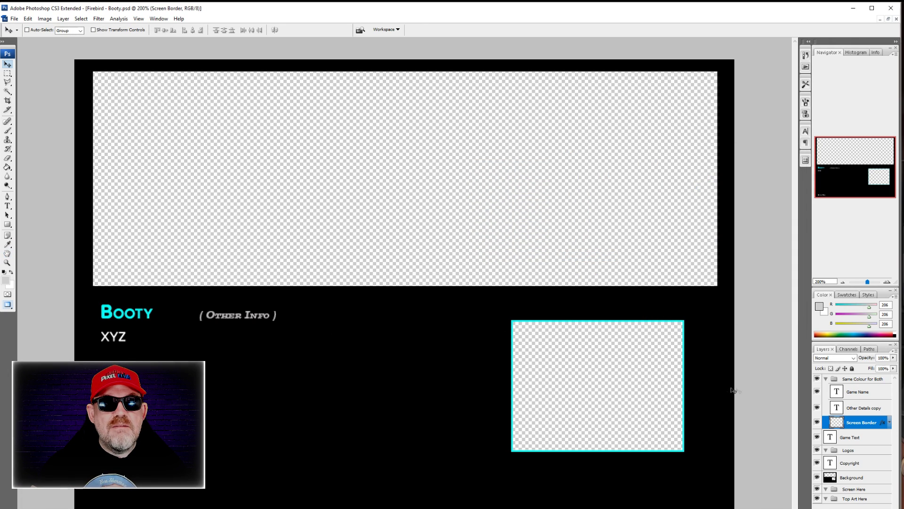
Try '128K Mono' as the subtitle text, then undo back to '( Other Info )'.
click(817, 408)
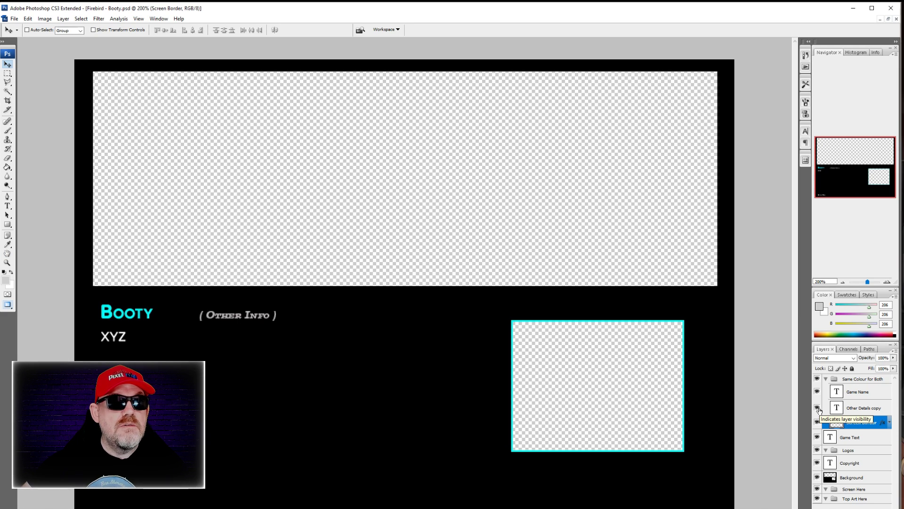
double_click(836, 408)
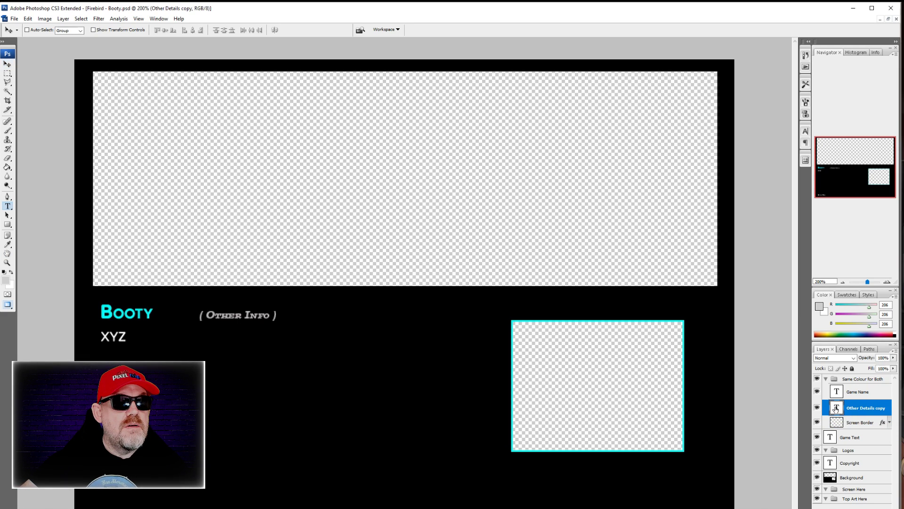
key(shift+Left)
key(shift+Left)
key(shift+Left)
key(shift+Left)
key(shift+Left)
key(shift+Left)
key(shift+Left)
key(shift+Left)
key(shift+Left)
key(shift+Left)
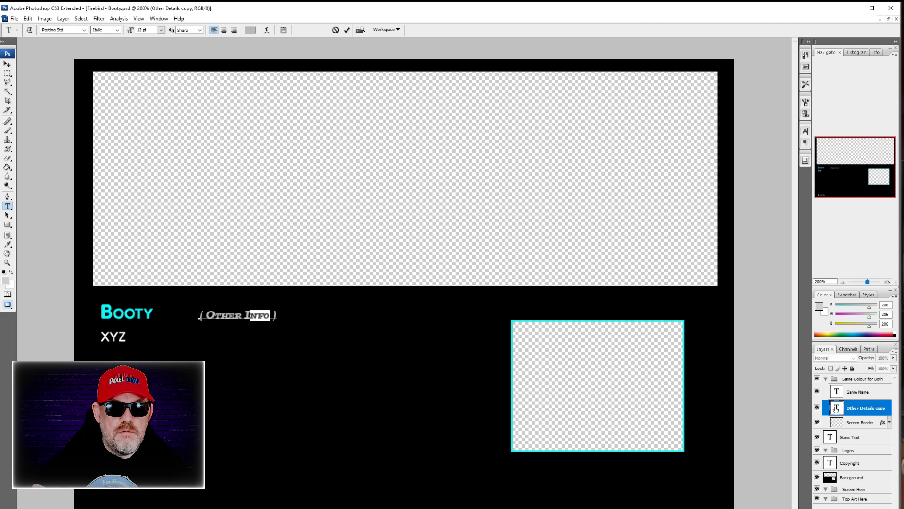
text(128K Mono)
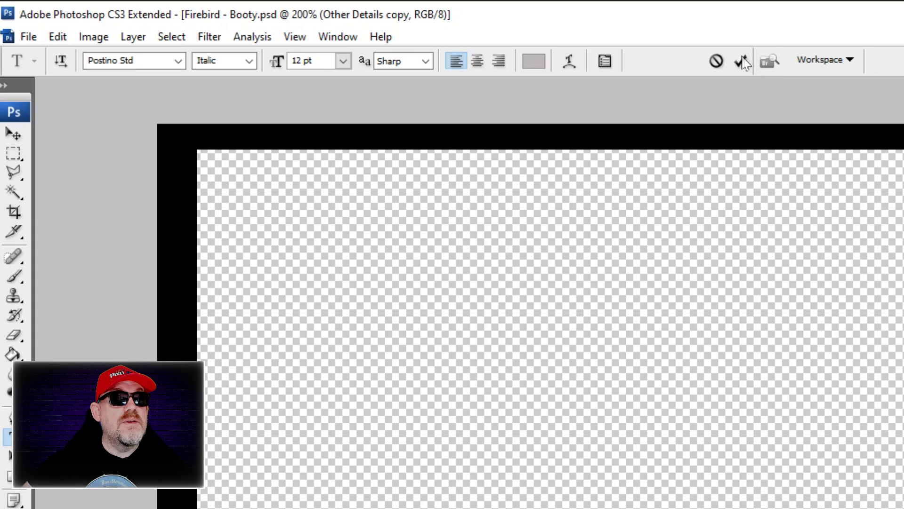
click(743, 62)
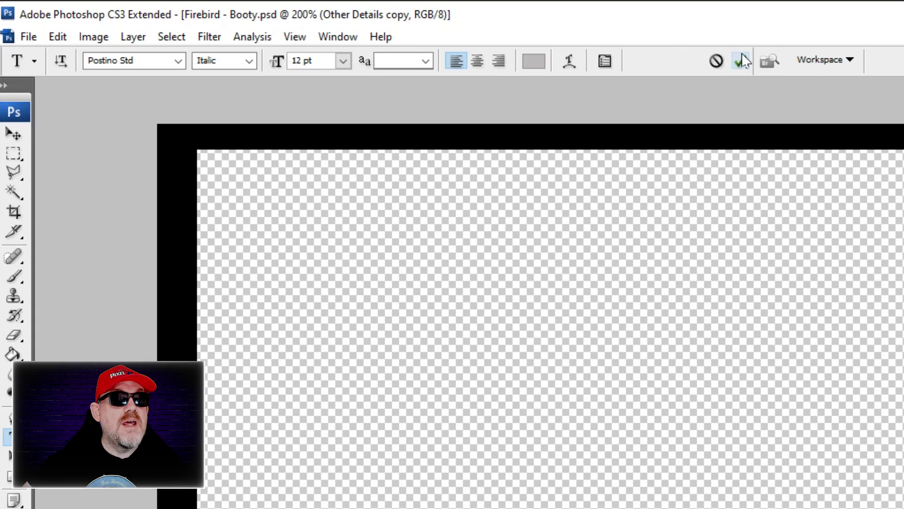
key(v)
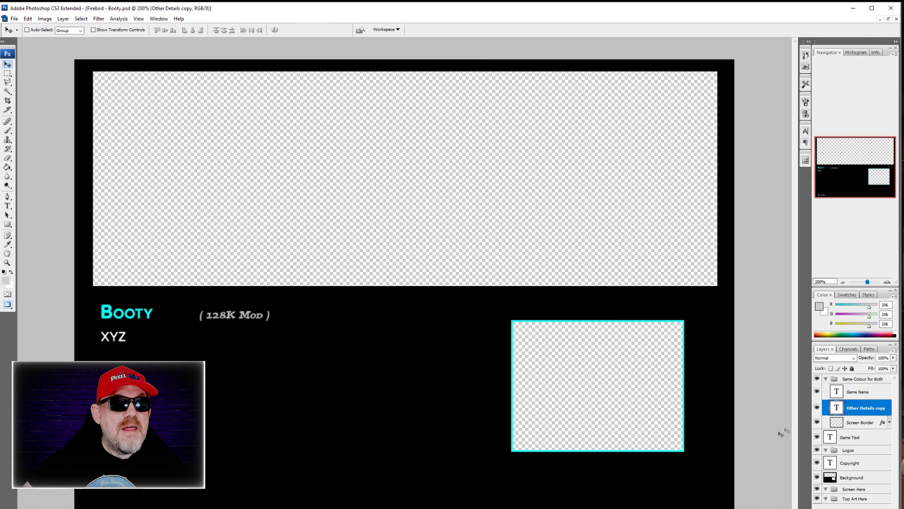
key(ctrl+z)
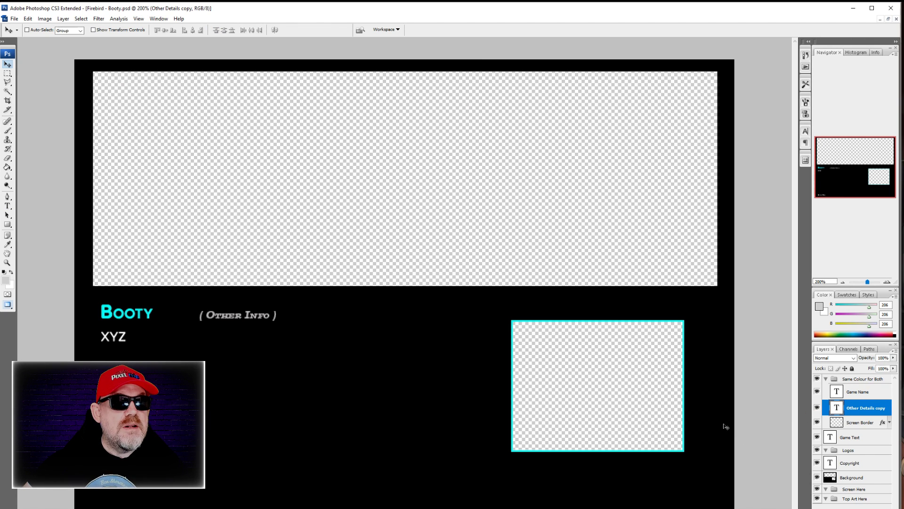
Toggle the Other Details copy layer to compare the card, leaving it hidden.
click(816, 408)
click(817, 408)
click(817, 408)
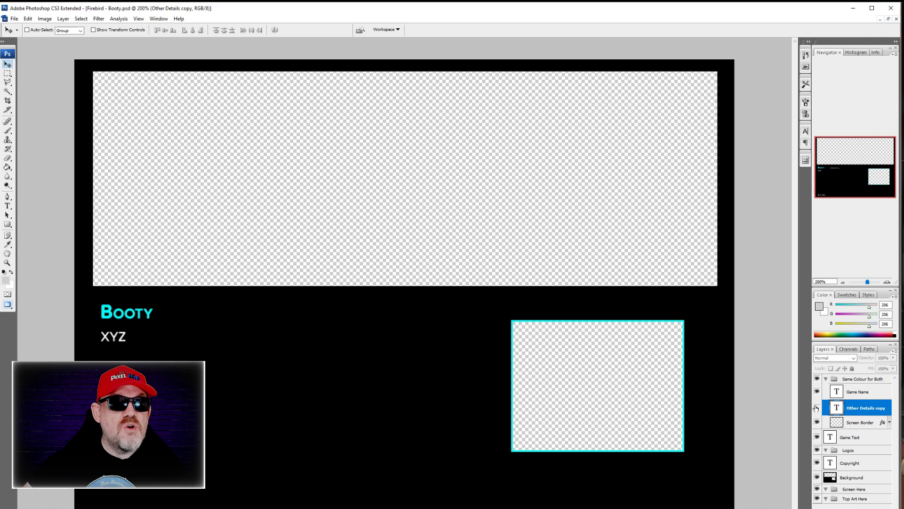
click(817, 408)
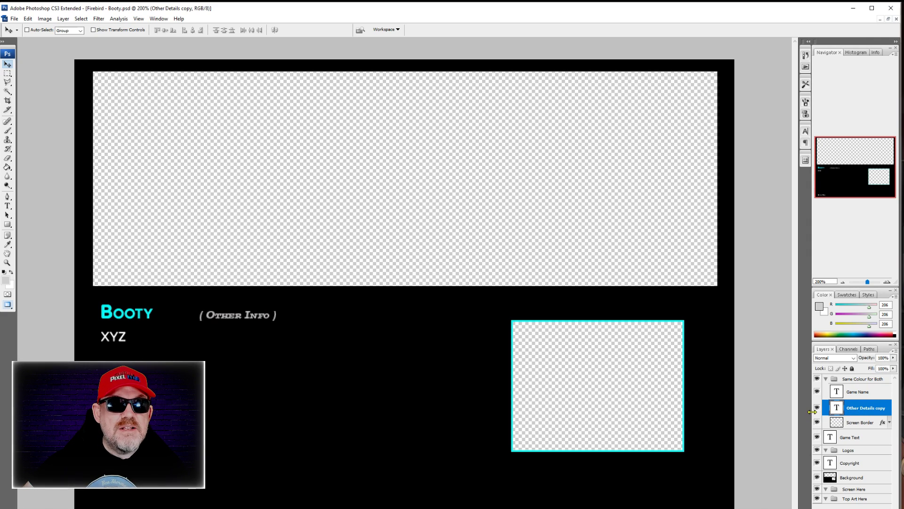
click(817, 408)
click(817, 408)
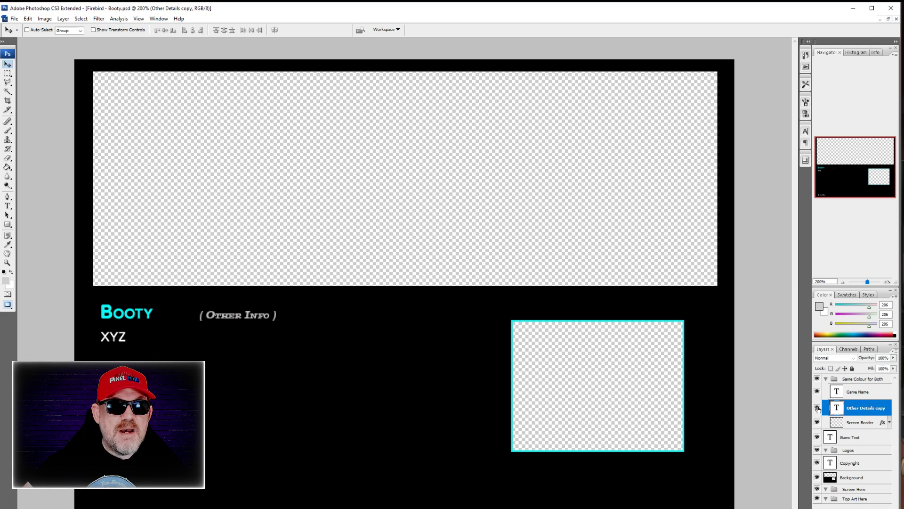
click(817, 408)
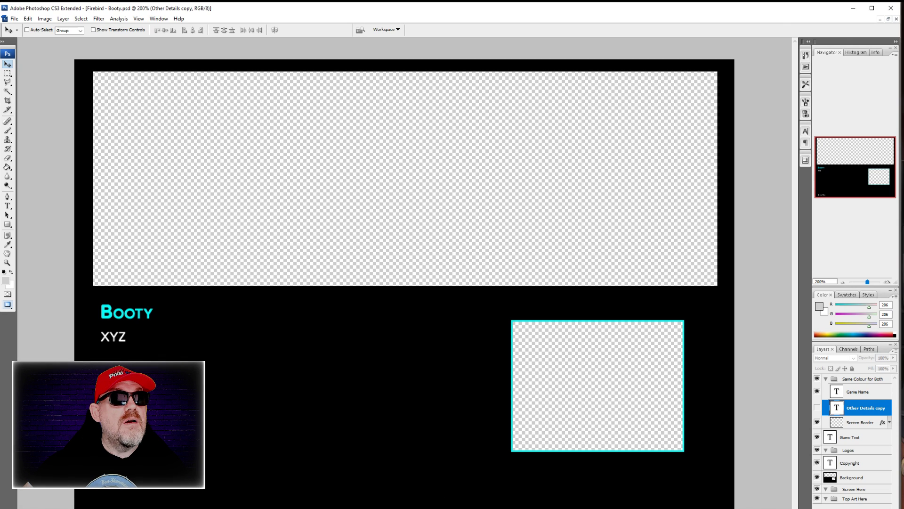
key(alt+Tab)
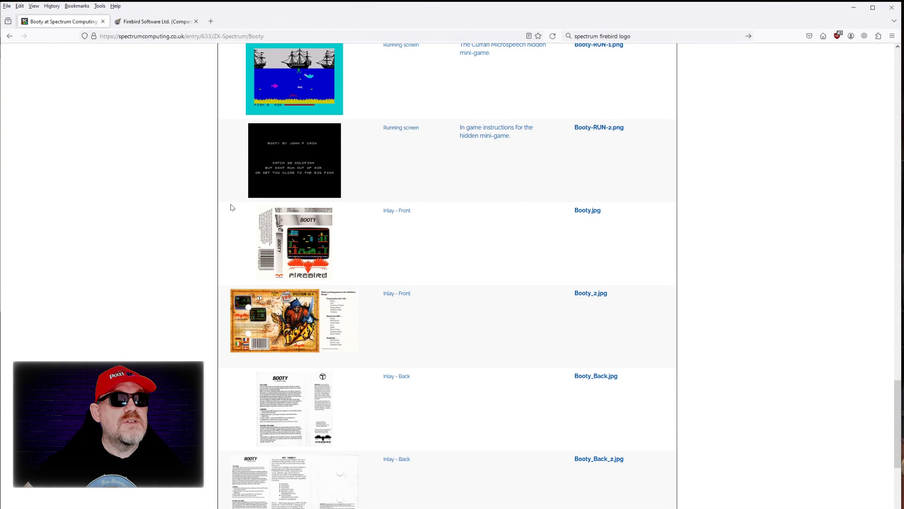
Copy the Booty in-game screenshot image from the Spectrum Computing page in Firefox.
scroll(317, 263, up, 10)
scroll(317, 263, down, 6)
scroll(358, 296, up, 13)
scroll(349, 287, up, 15)
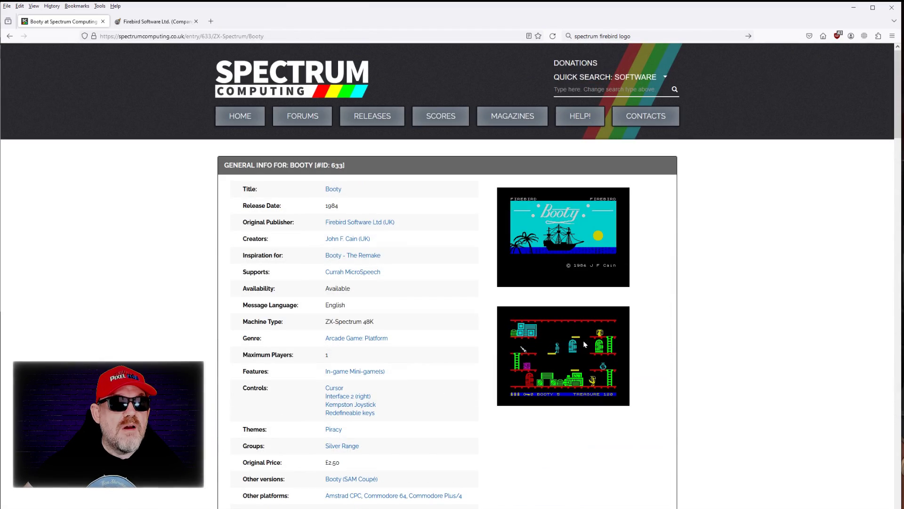
right_click(584, 344)
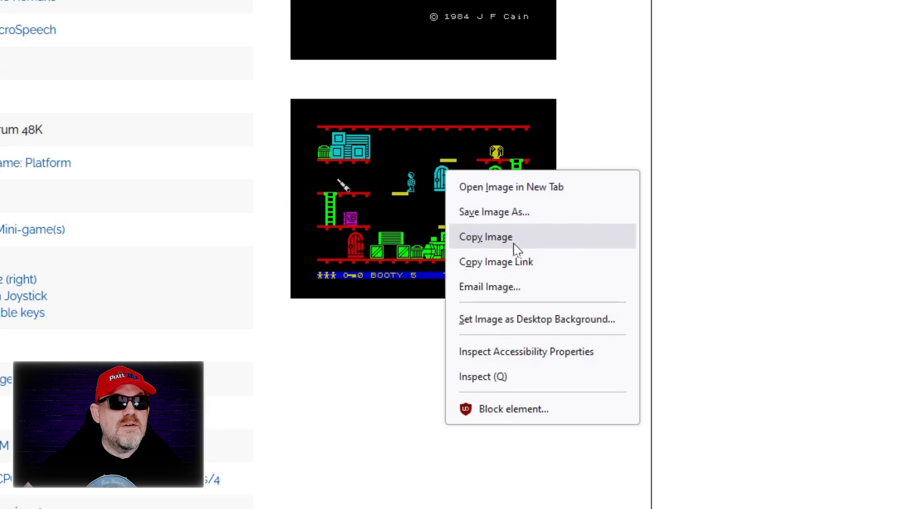
click(608, 380)
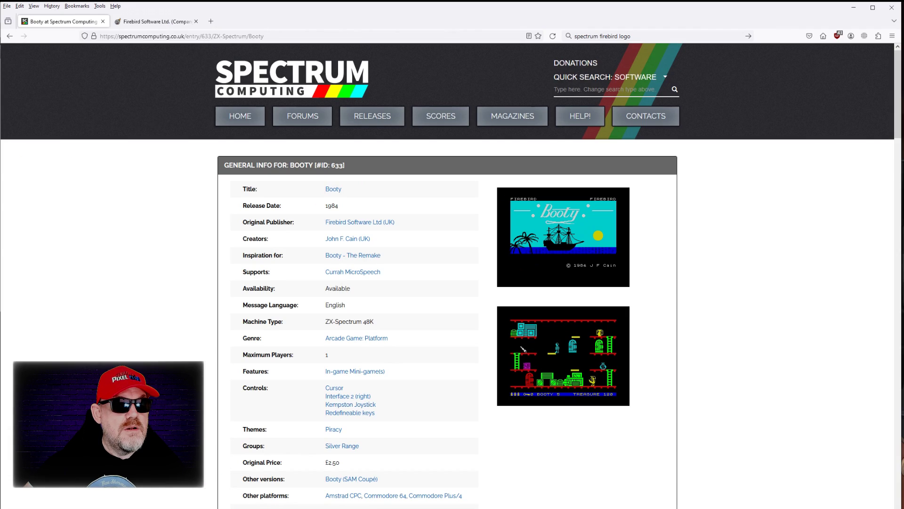
key(alt+Tab)
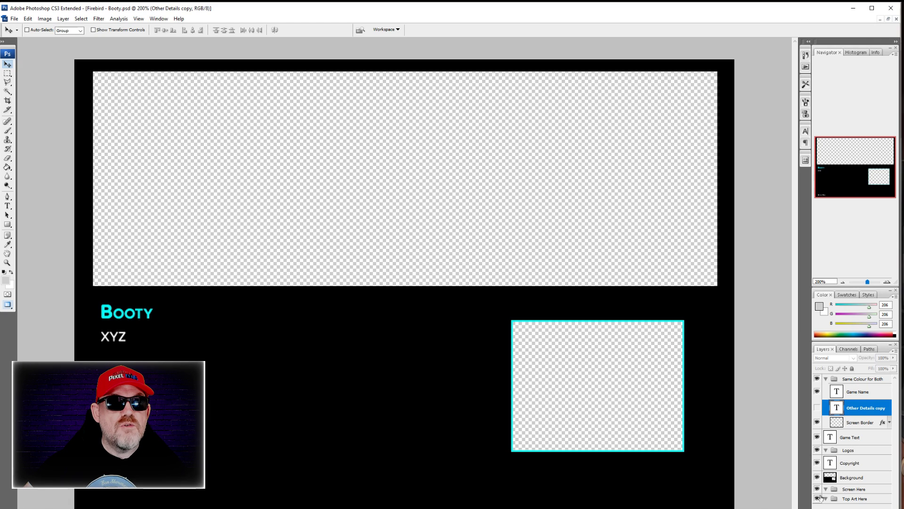
Paste the screenshot into the Screen Here group, scaled to 36% inside the cyan border.
click(863, 491)
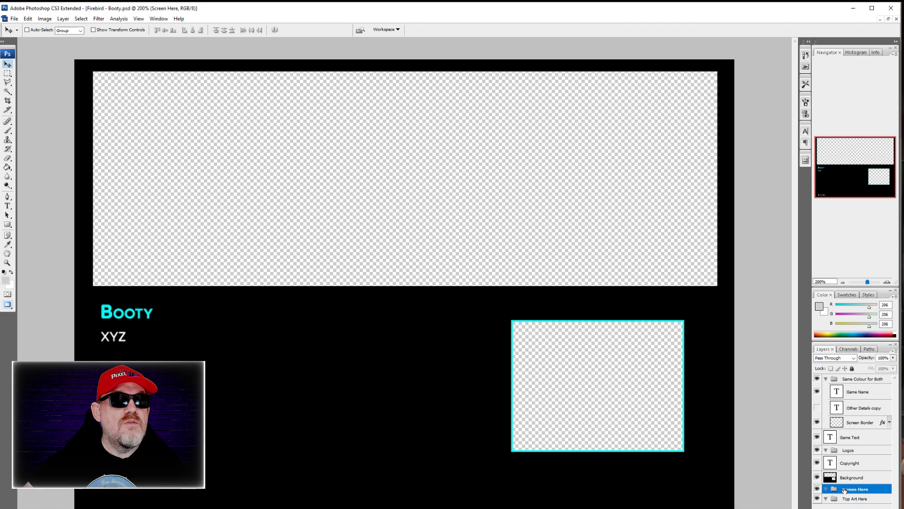
key(ctrl+v)
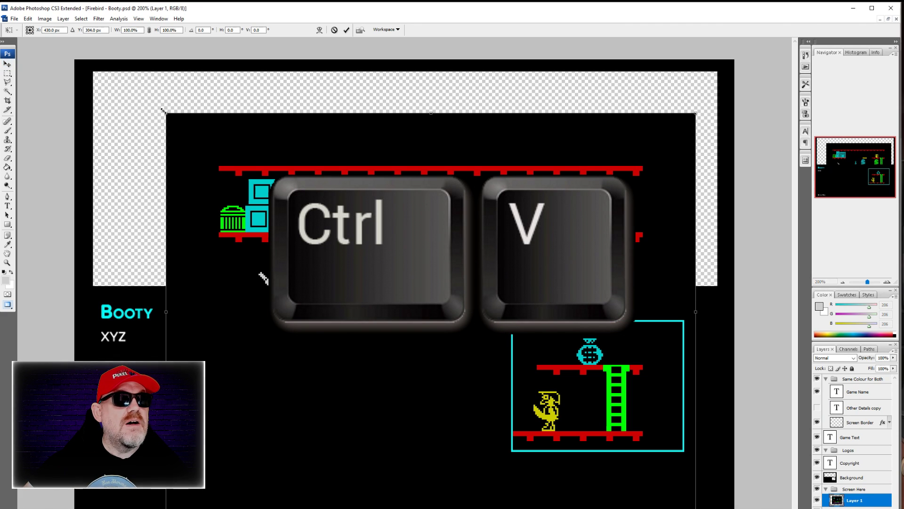
drag(164, 112, 502, 315)
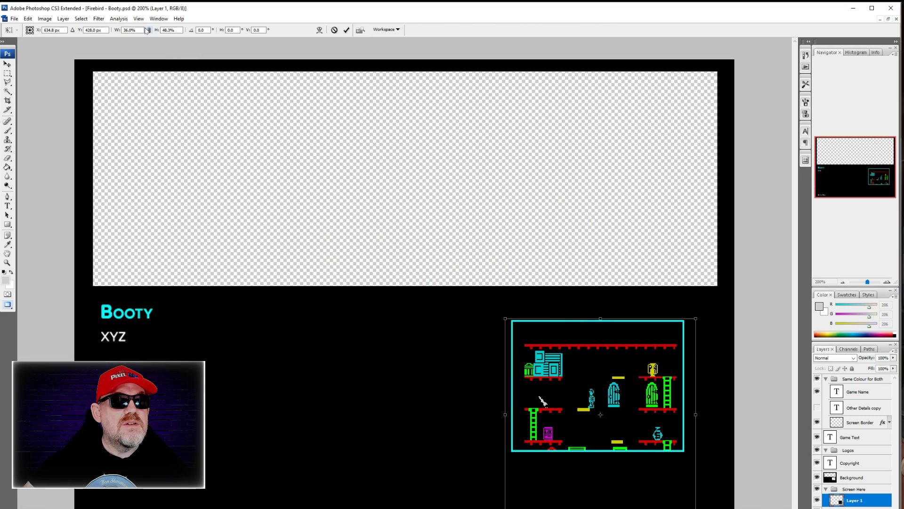
click(149, 30)
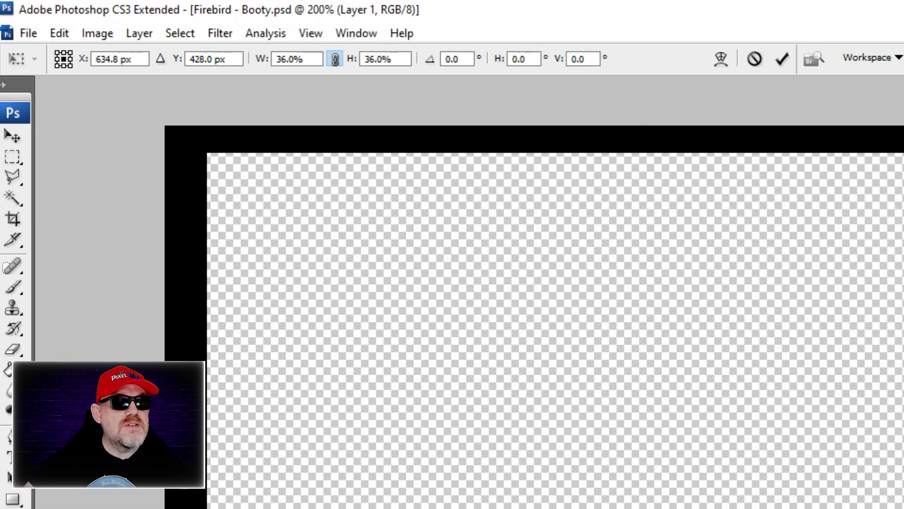
drag(610, 385, 606, 357)
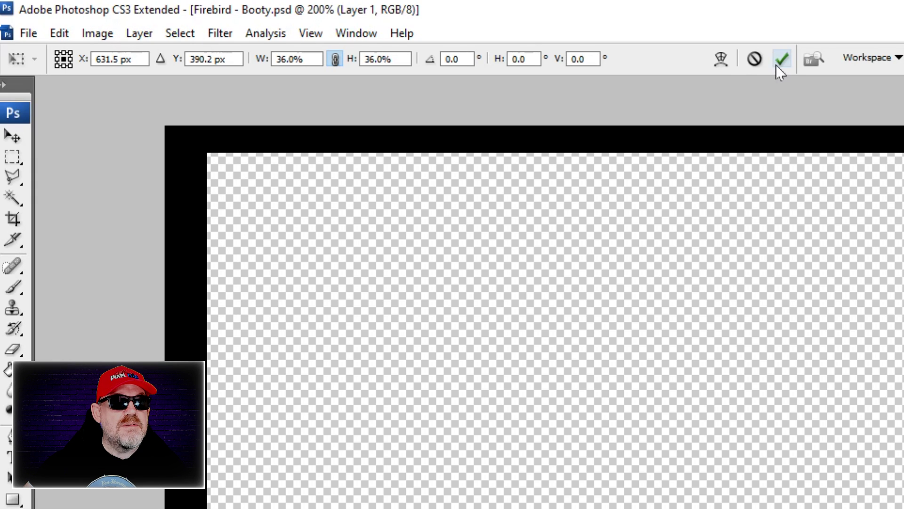
click(347, 30)
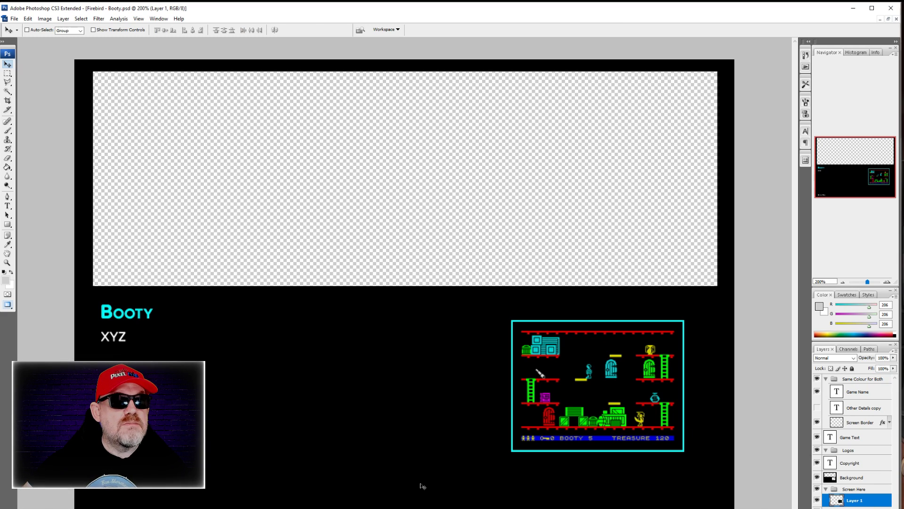
key(alt+Tab)
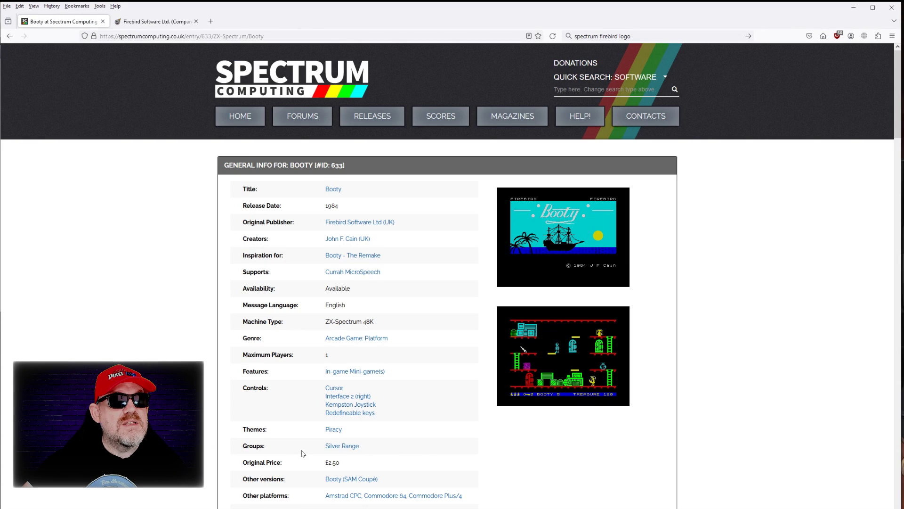
Check the Booty page's publisher, Firebird Software Ltd (UK), and its 1984 release date.
drag(334, 229, 351, 220)
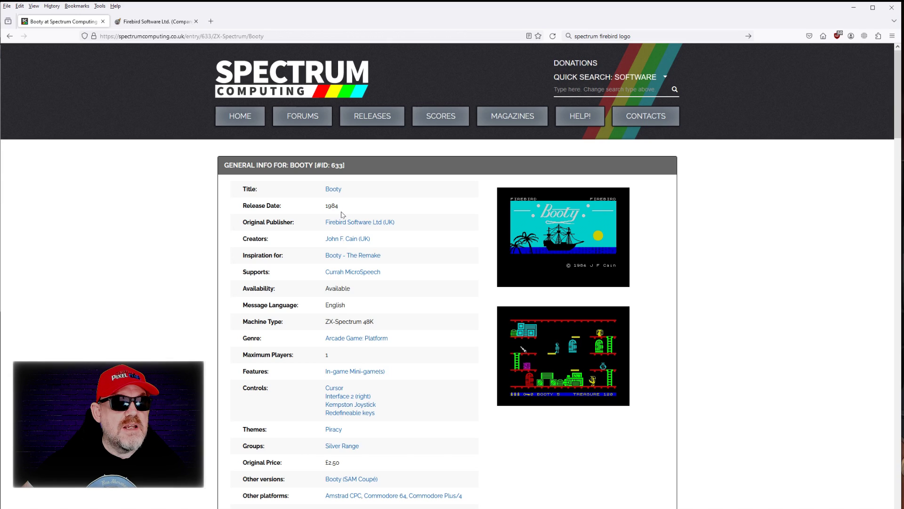
key(alt+Tab)
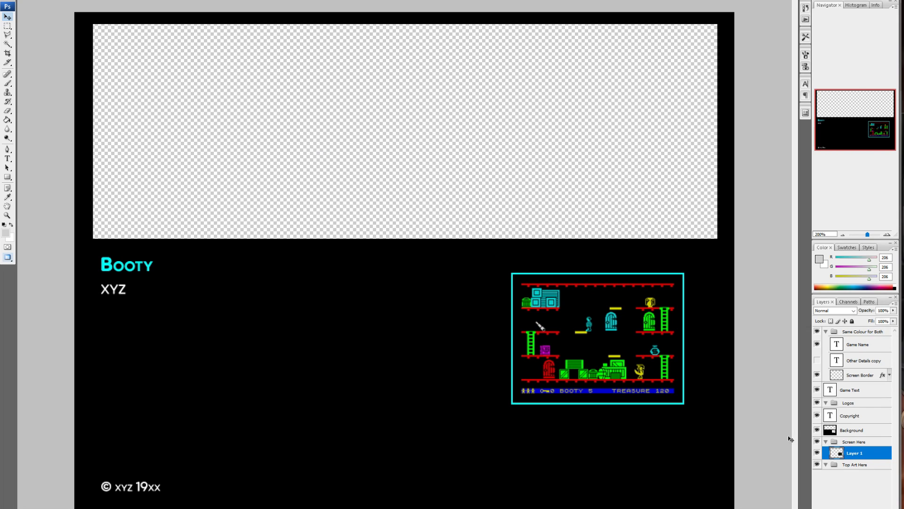
Replace 'xyz 19xx' in the Copyright layer with 'Firebird Software 1984' and commit.
double_click(832, 415)
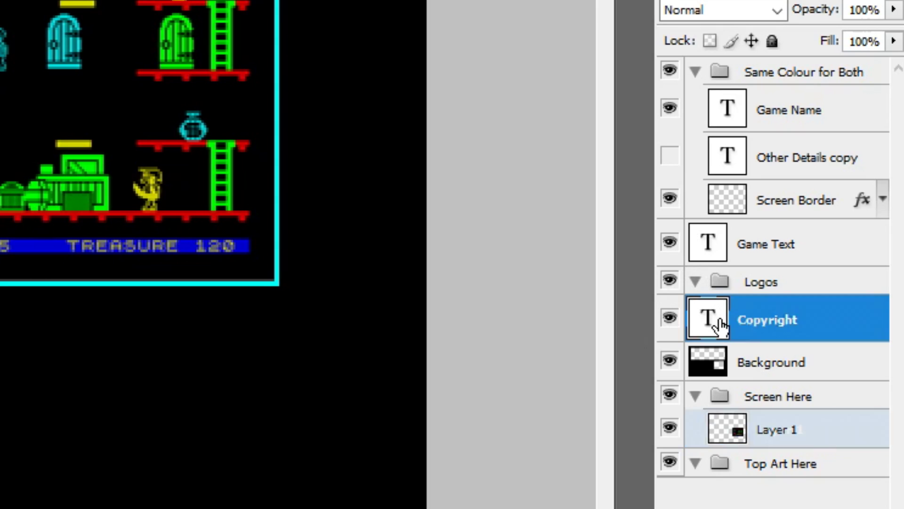
key(End)
key(shift+Left)
key(shift+Left)
key(shift+Left)
key(shift+Left)
key(shift+Left)
key(shift+Left)
key(shift+Left)
key(shift+Left)
text(FD)
key(BackSpace)
text(irebird So)
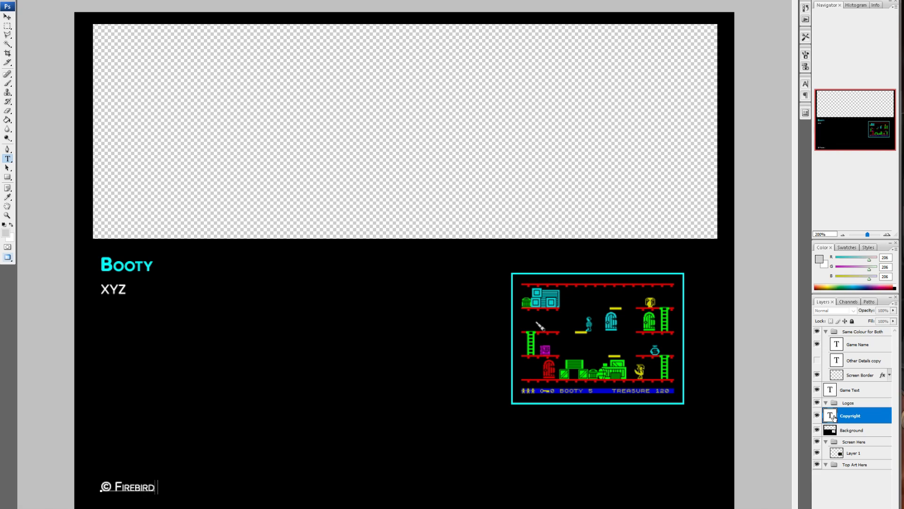
key(BackSpace)
text(are 1984)
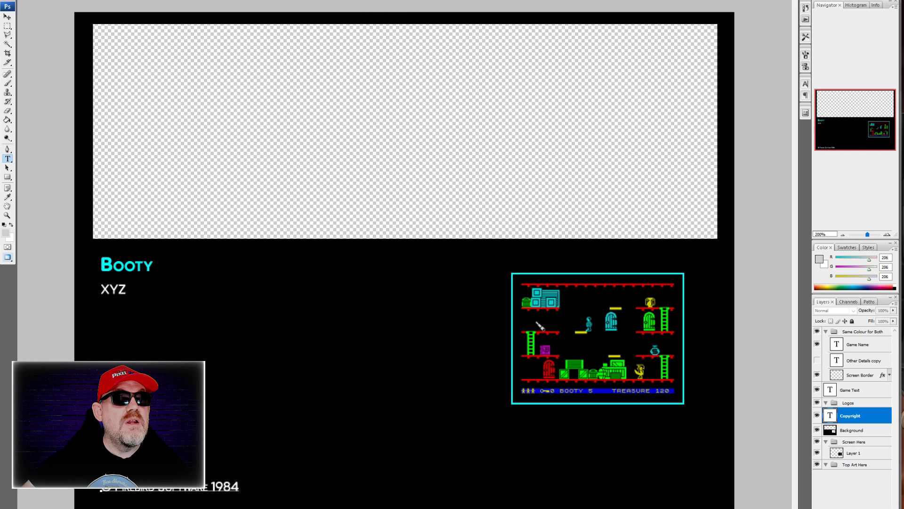
key(ctrl+Return)
key(v)
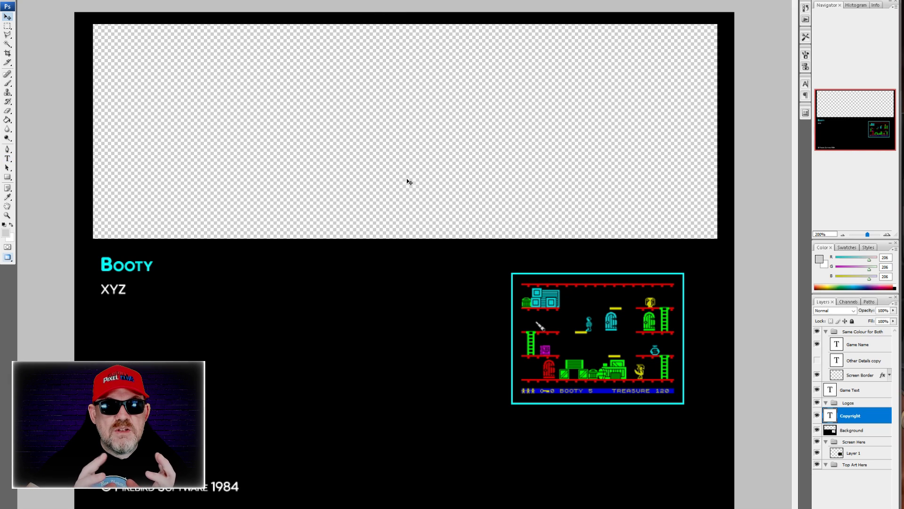